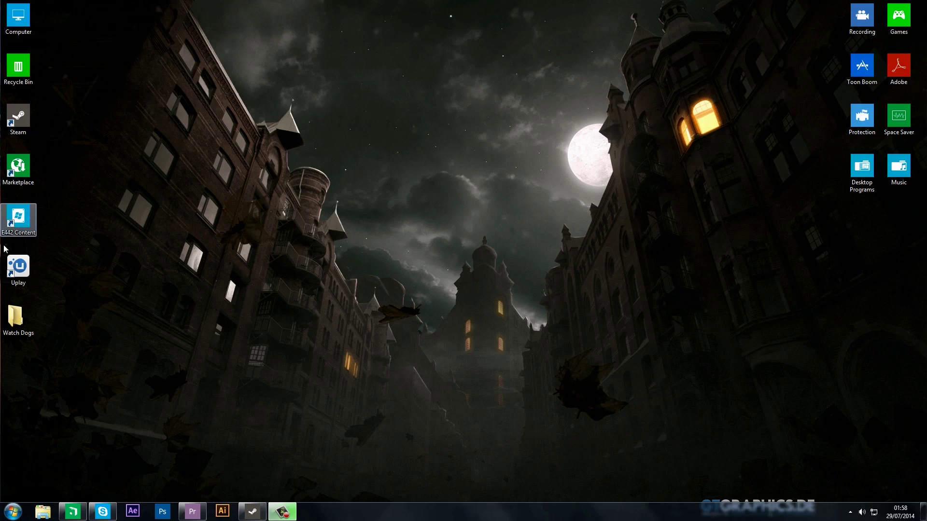
Step: Launch Uplay and start Watch_Dogs, getting past the CD key and game-launching notices
double_click(13, 276)
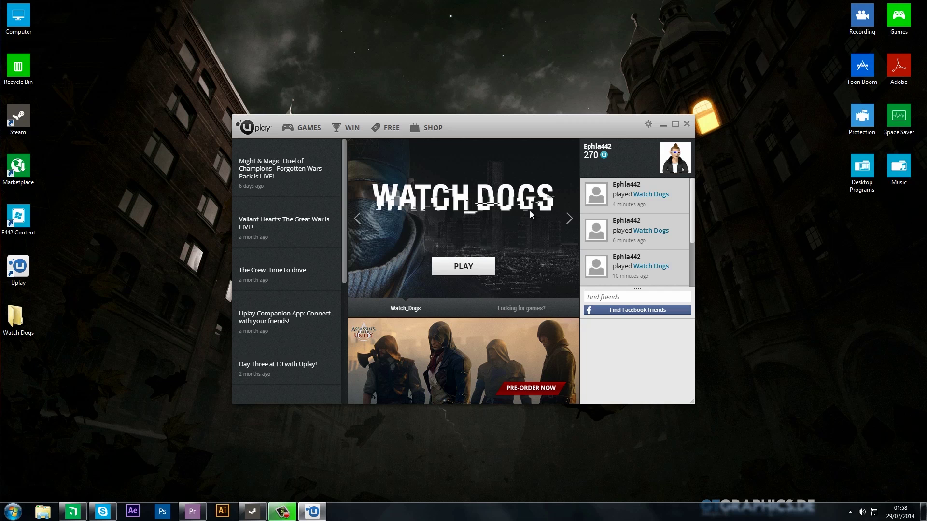
left_click(461, 270)
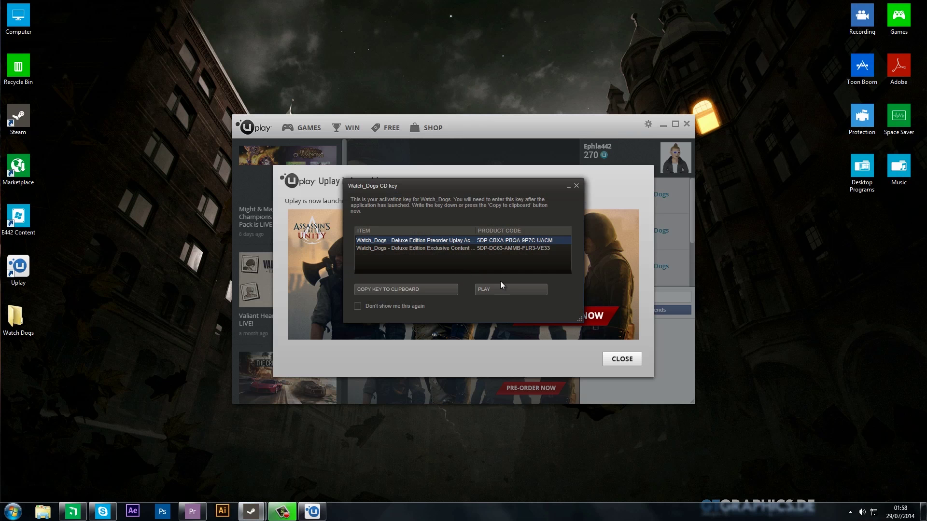
left_click(537, 289)
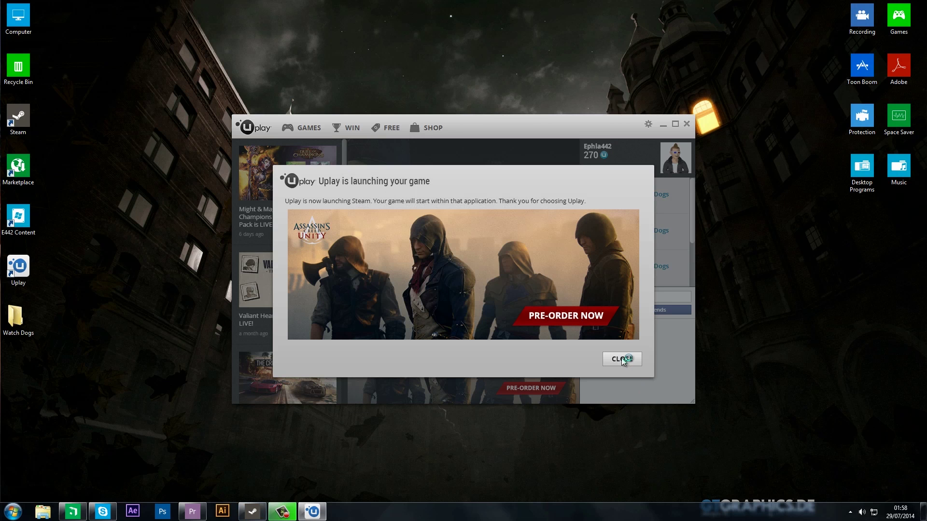
left_click(622, 359)
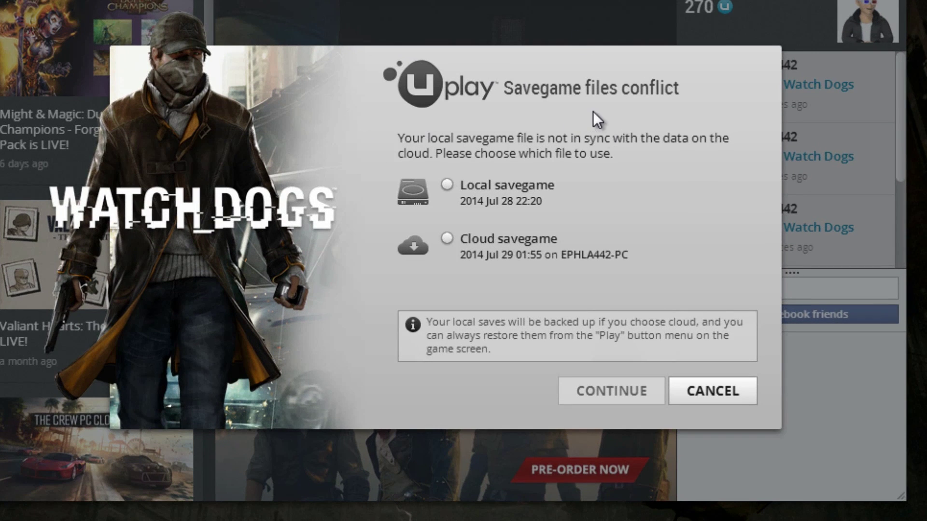
Step: Load the game with the cloud savegame and skip the failed cloud sync
left_click(448, 238)
left_click(629, 387)
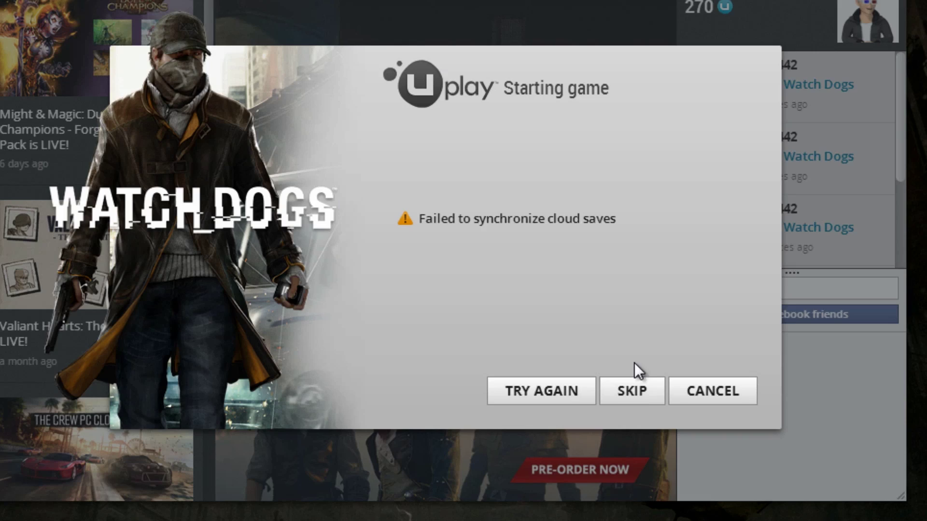
left_click(629, 400)
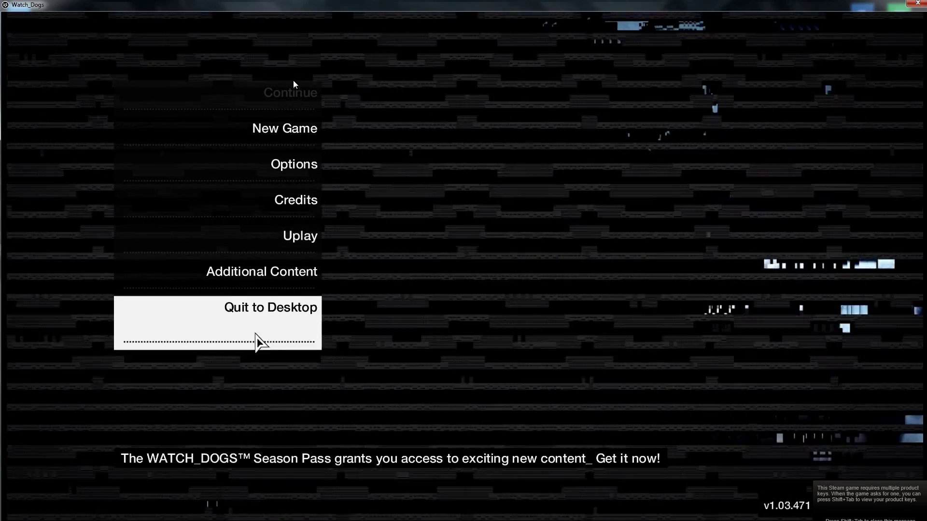
Step: Choose Quit to Desktop in the Watch_Dogs main menu and confirm the warning with OK
left_click(255, 338)
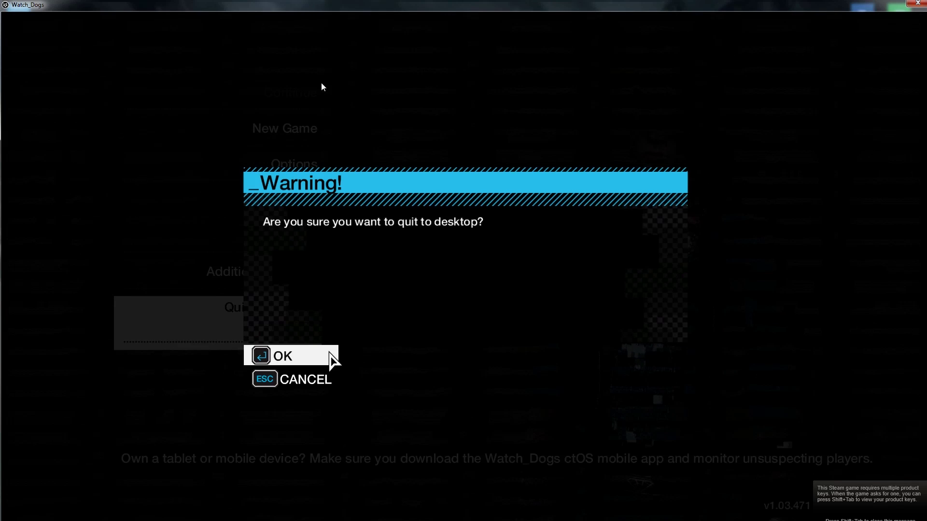
left_click(332, 357)
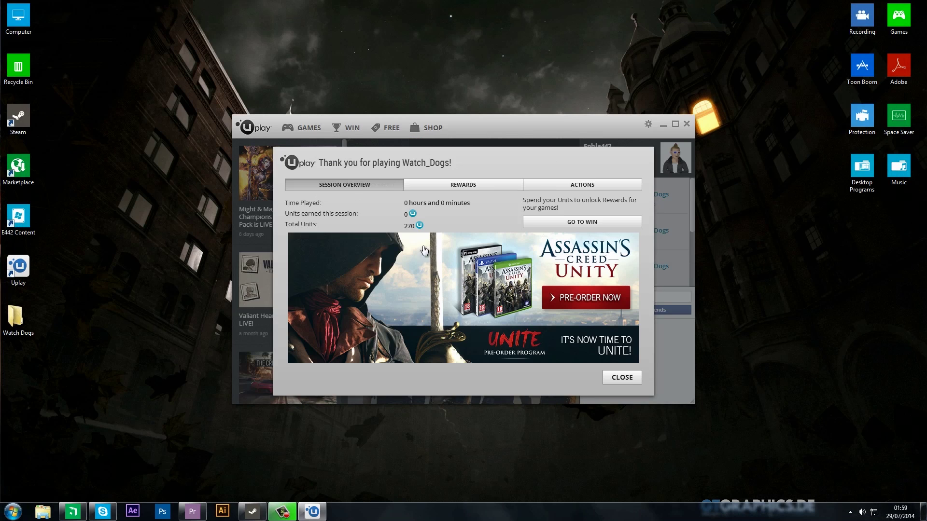
Step: Dismiss the Thank you session summary and close the Uplay launcher window
left_click(622, 377)
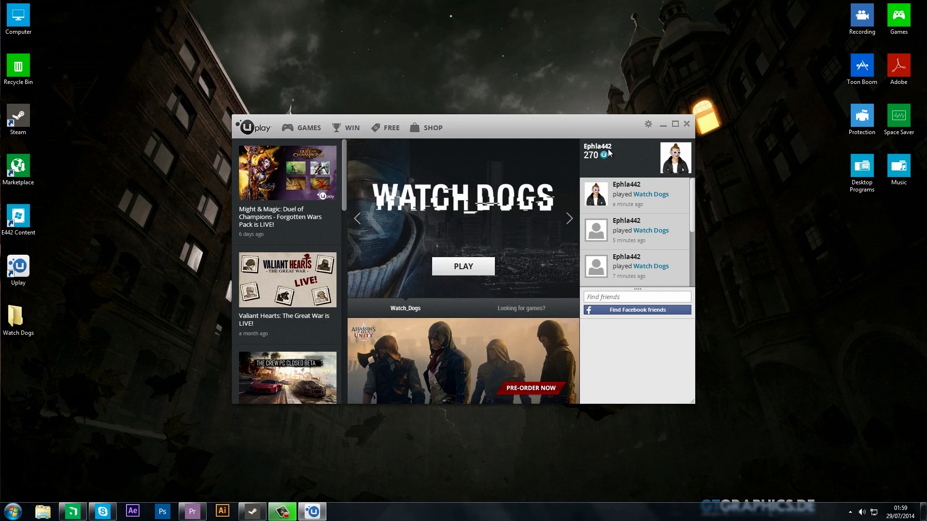
left_click(686, 125)
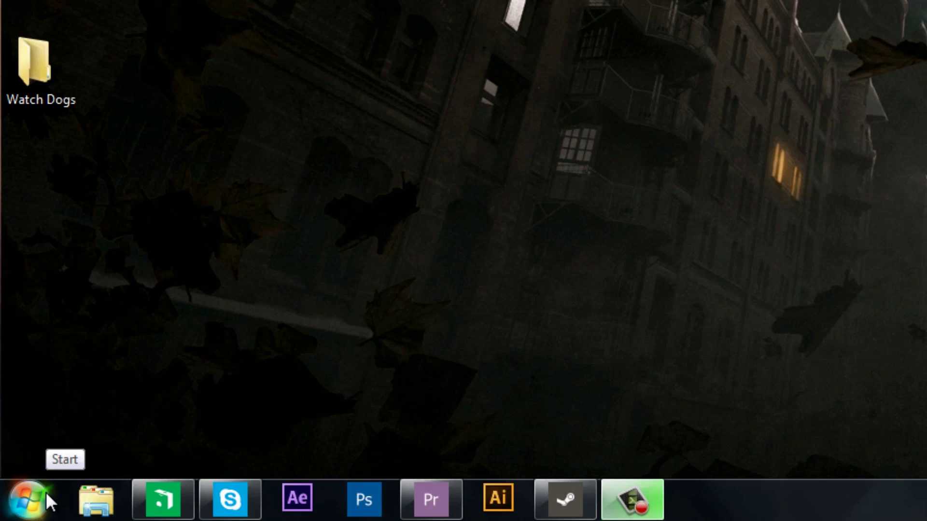
Step: Open the C: drive's Program Files (x86) folder via the user folder from Start
left_click(47, 494)
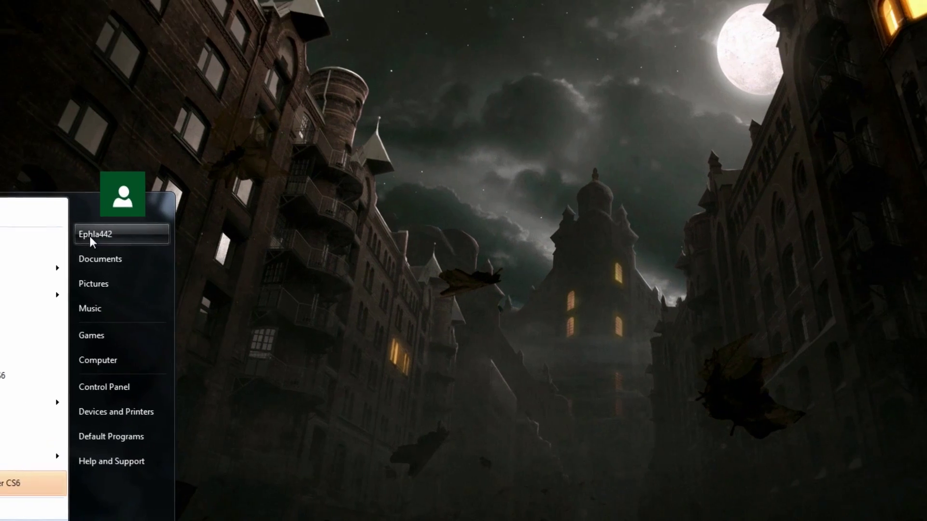
left_click(207, 170)
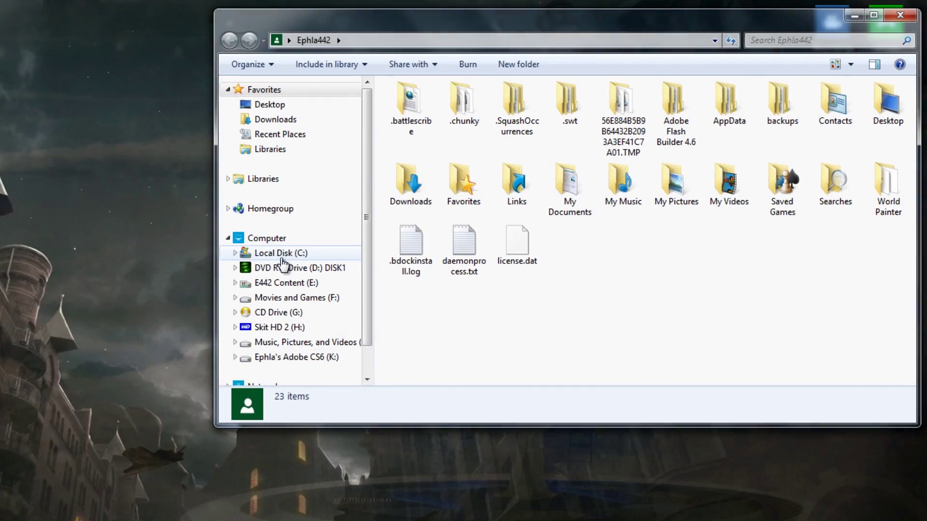
left_click(281, 255)
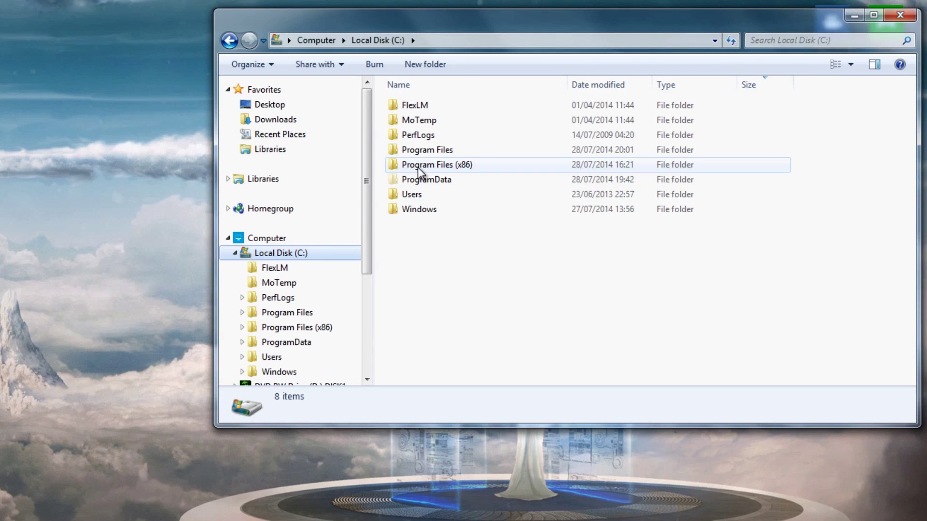
double_click(419, 167)
Step: Browse Ubisoft > Ubisoft Game Launcher > savegames > ID folder into folder 541
scroll(417, 244, "down", 8)
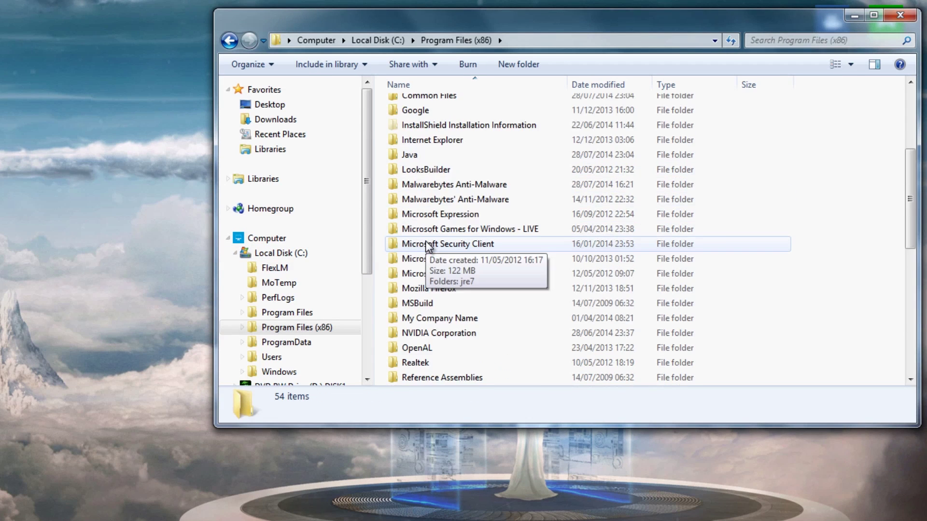
scroll(425, 253, "down", 1)
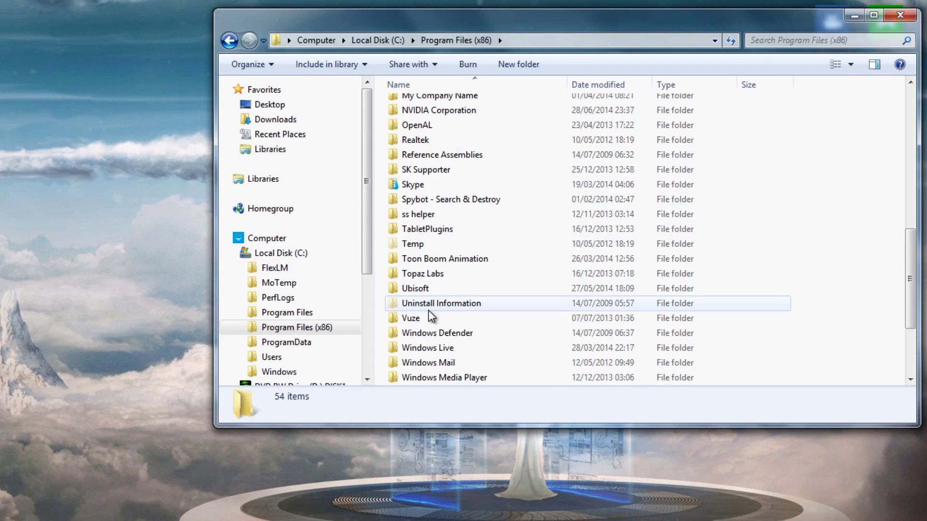
double_click(416, 289)
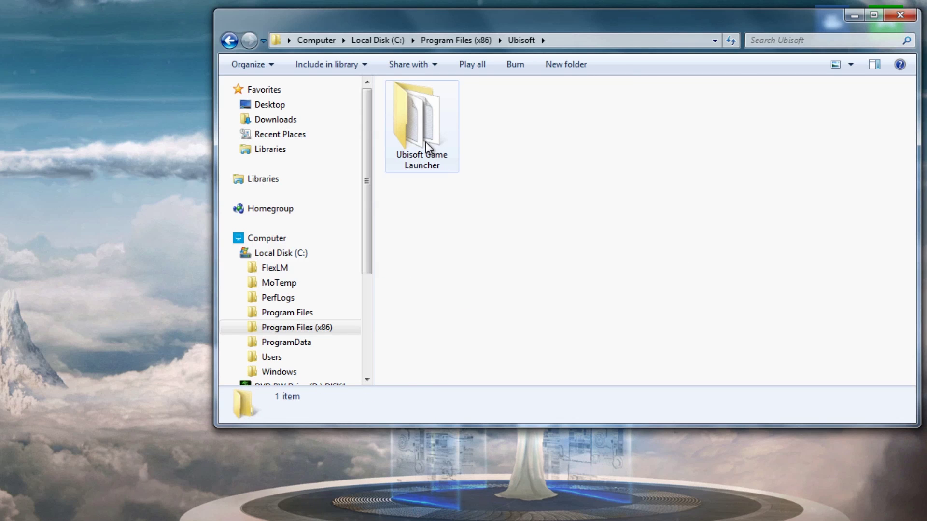
double_click(407, 168)
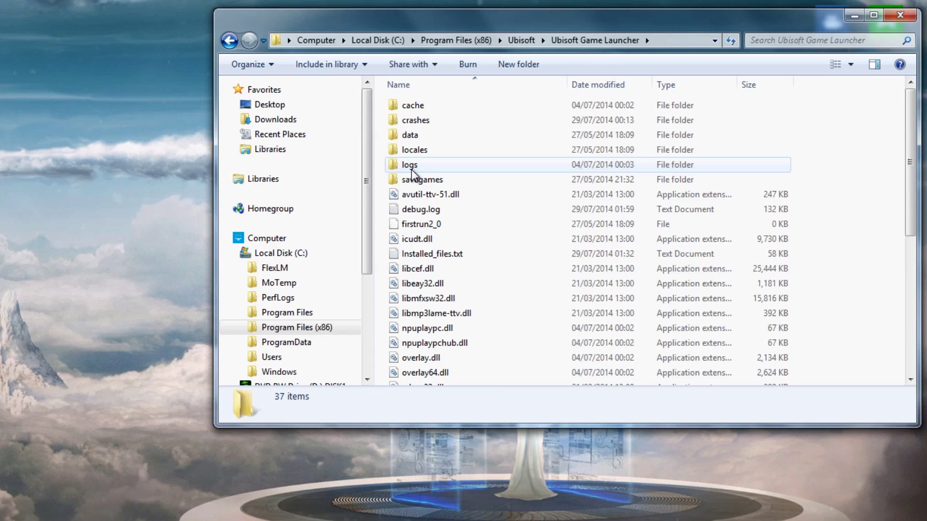
left_click(408, 180)
double_click(408, 181)
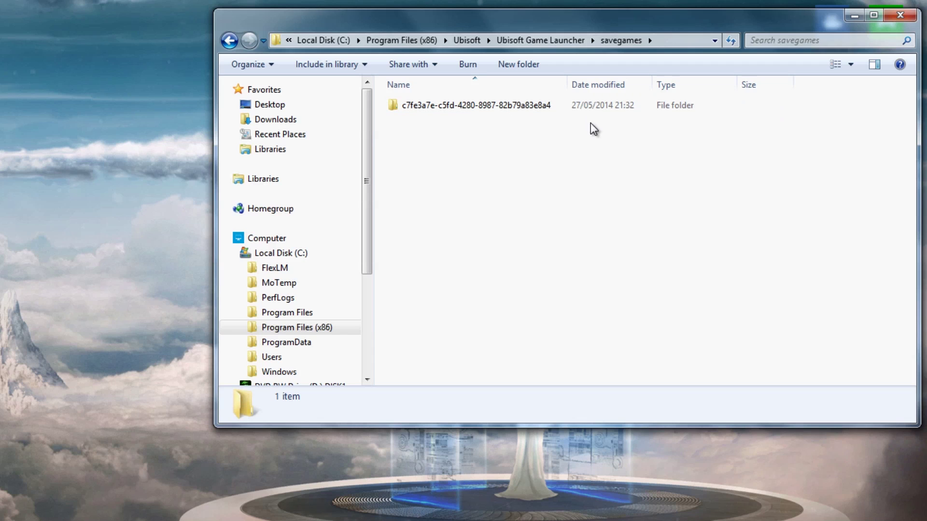
double_click(500, 109)
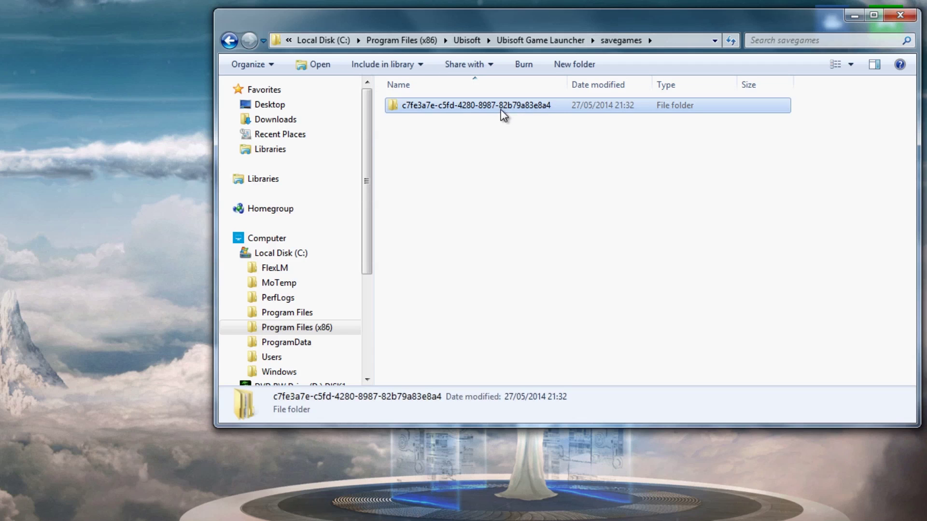
double_click(412, 108)
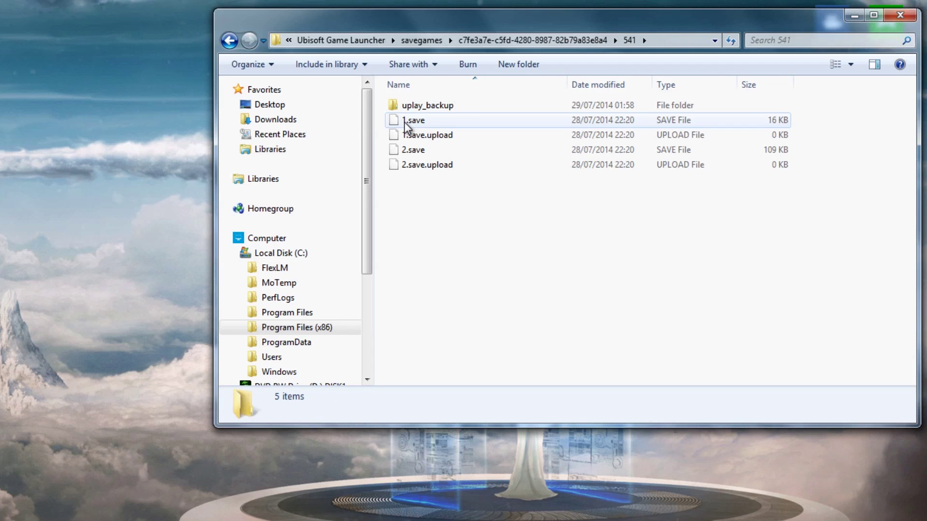
Step: Move 1.save through 2.save.upload, all four save files, from folder 541 to the desktop
left_click(427, 135, "shift")
left_click(423, 165, "shift")
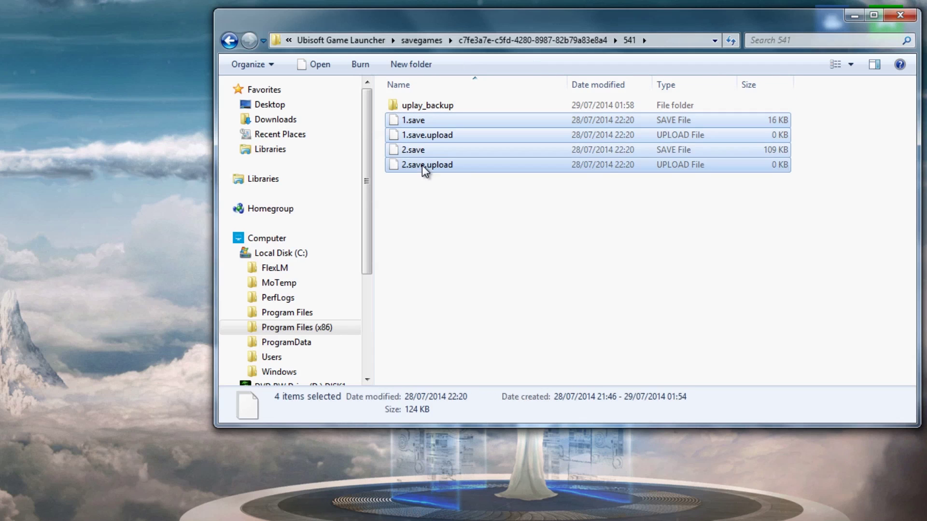
left_click_drag(422, 165, 31, 175)
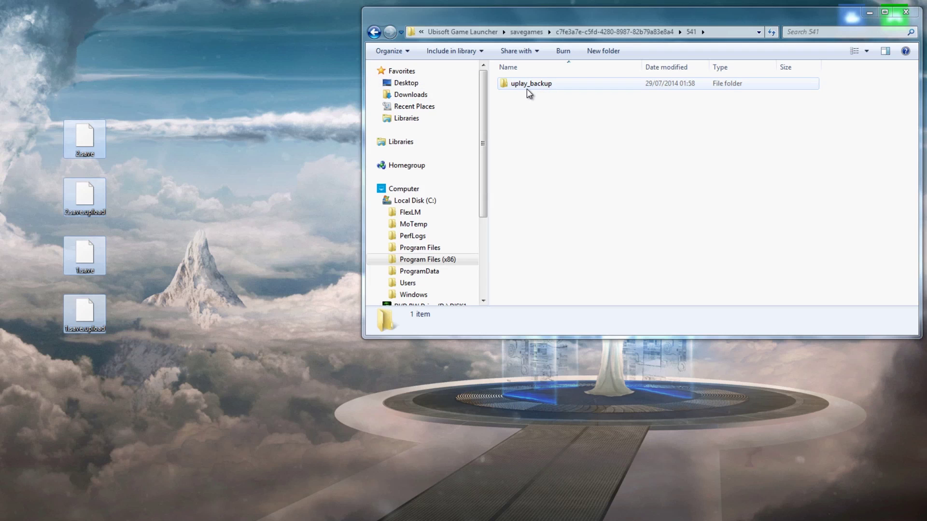
Step: Check the uplay_backup folder, return to folder 541, and relaunch Uplay from the desktop
double_click(529, 89)
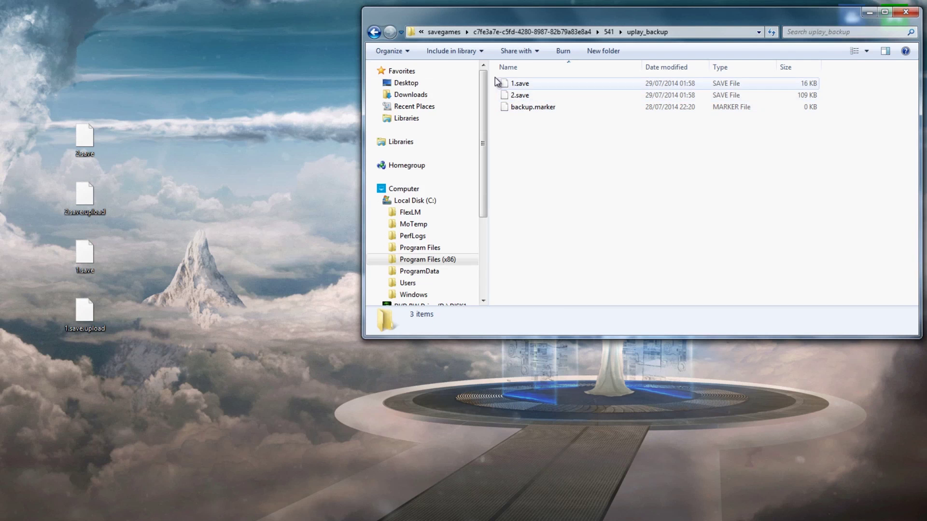
left_click(374, 32)
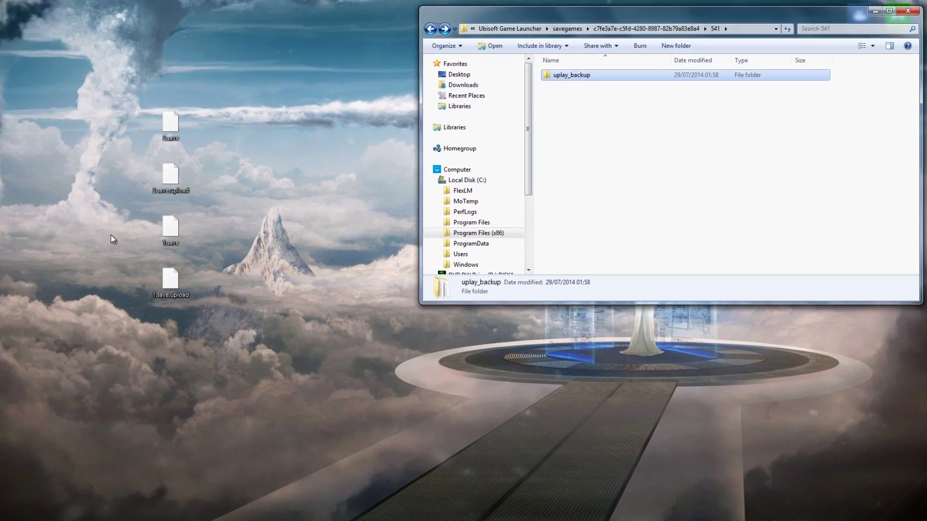
double_click(17, 267)
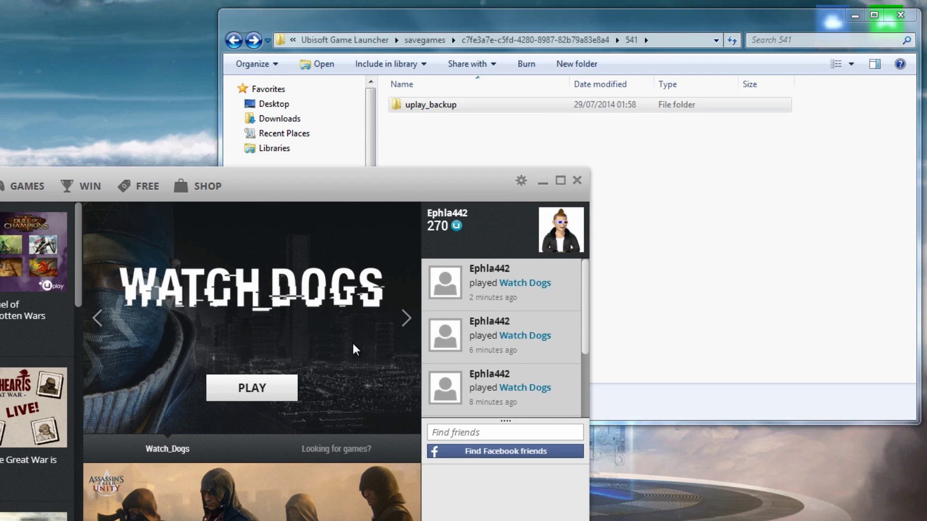
Step: Start Watch_Dogs from Uplay again, getting past the CD key and launching notices
left_click(250, 388)
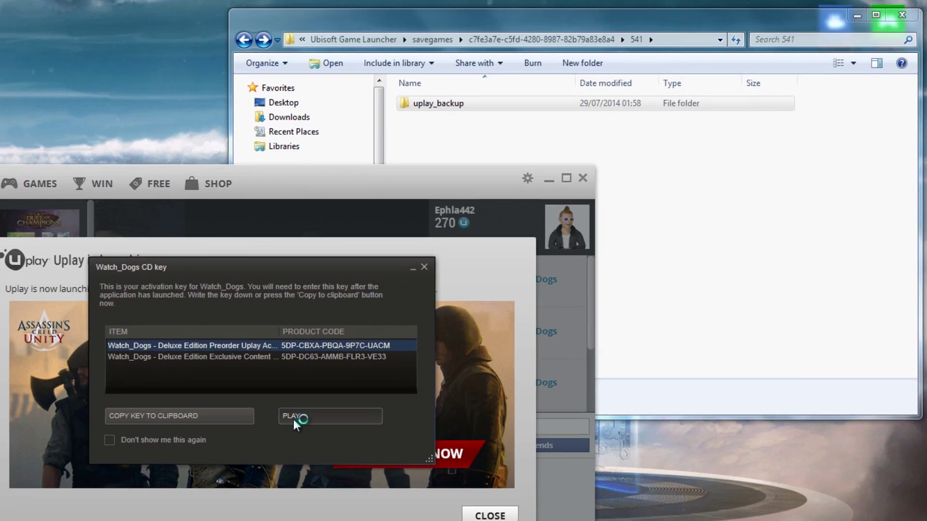
left_click(292, 416)
left_click(493, 516)
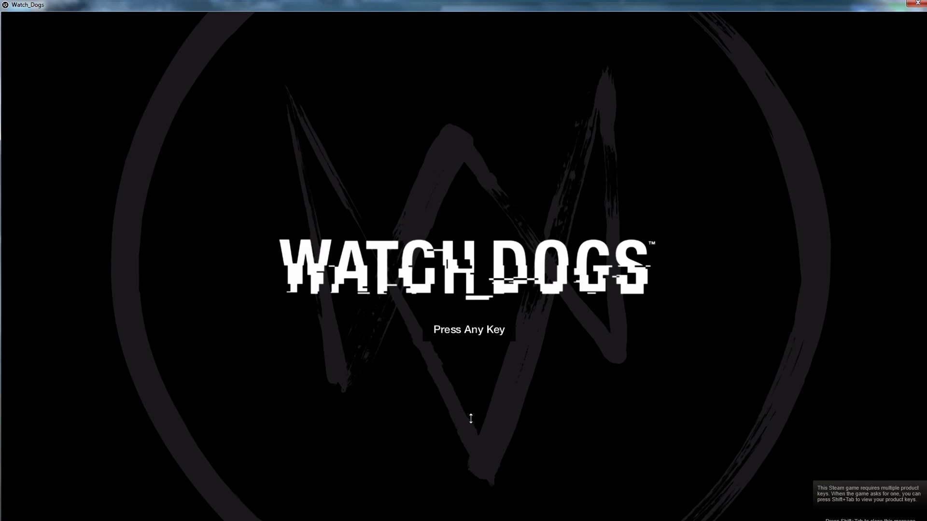
Step: Pass the title screen with Enter, then choose Quit to Desktop from the main menu
key("Return")
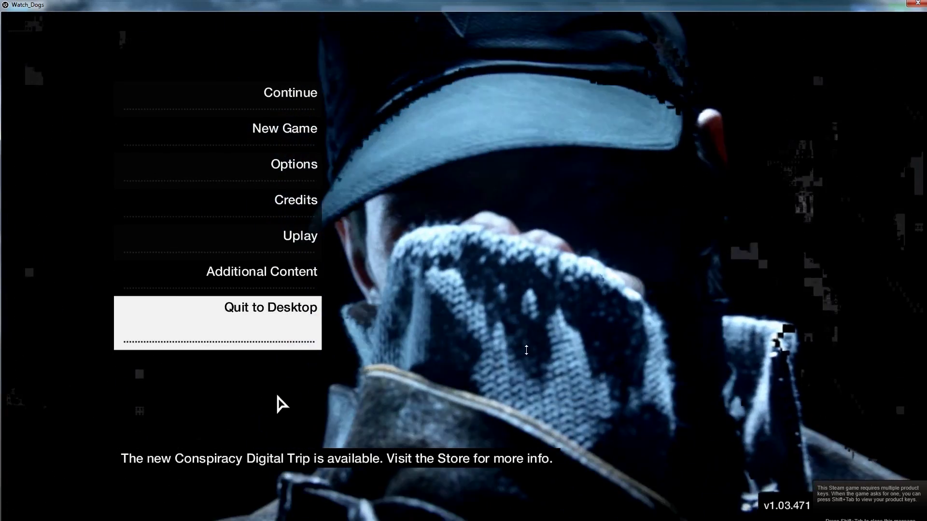
left_click(277, 323)
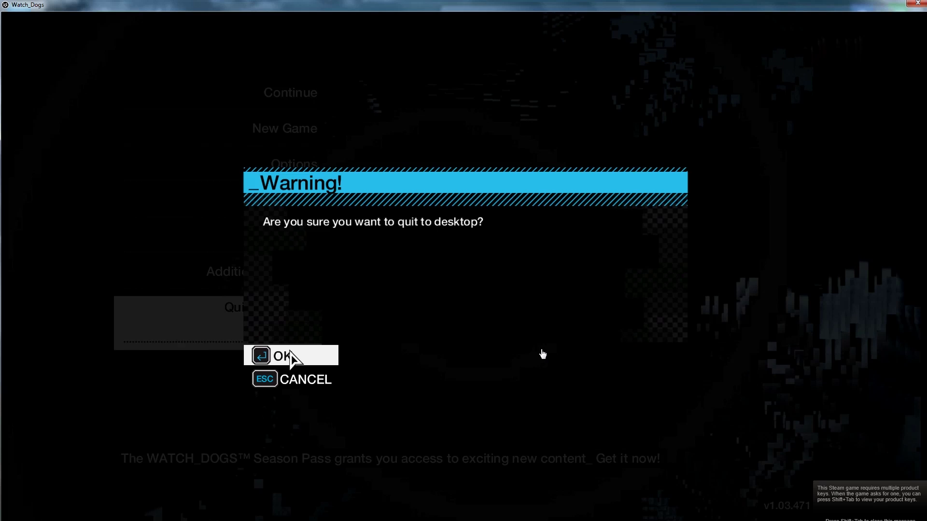
Step: Confirm the quit warning with OK so Uplay syncs the save games
left_click(291, 356)
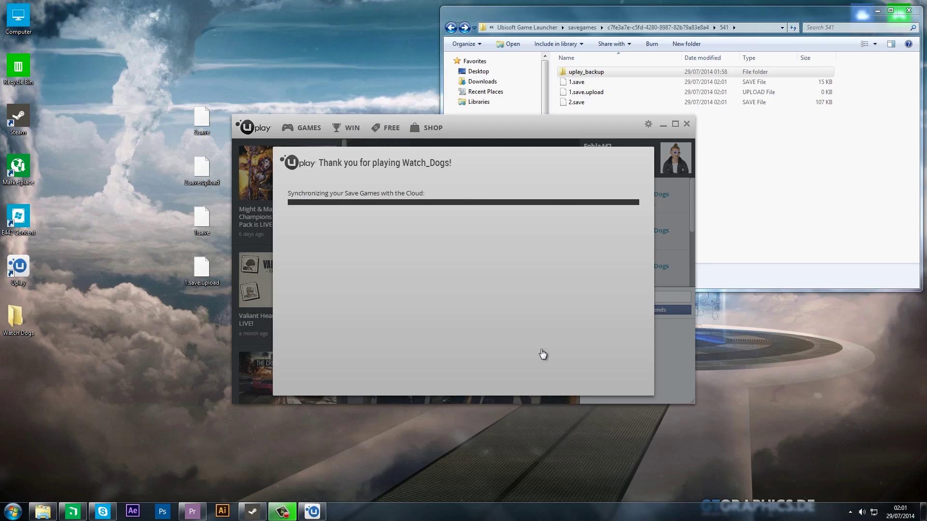